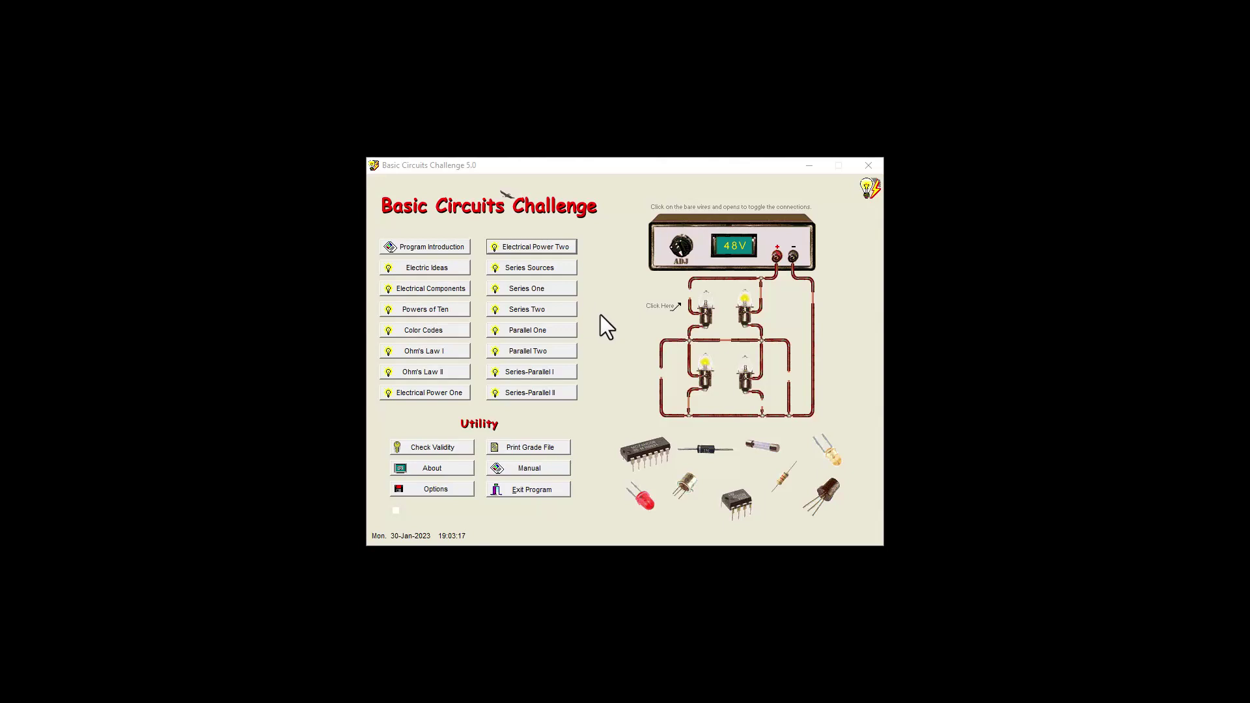
# Step: Open the Electrical Power Two activity and begin its set of 20 power problems
pyautogui.click(533, 247)
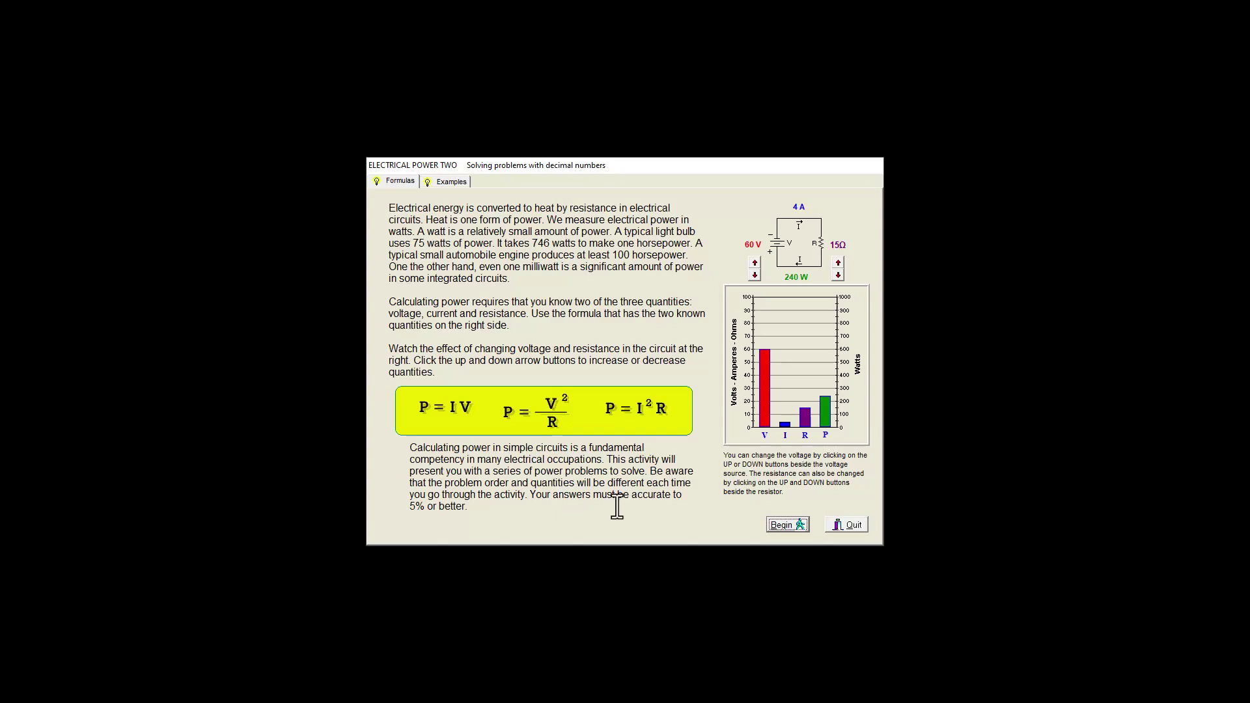
pyautogui.click(797, 526)
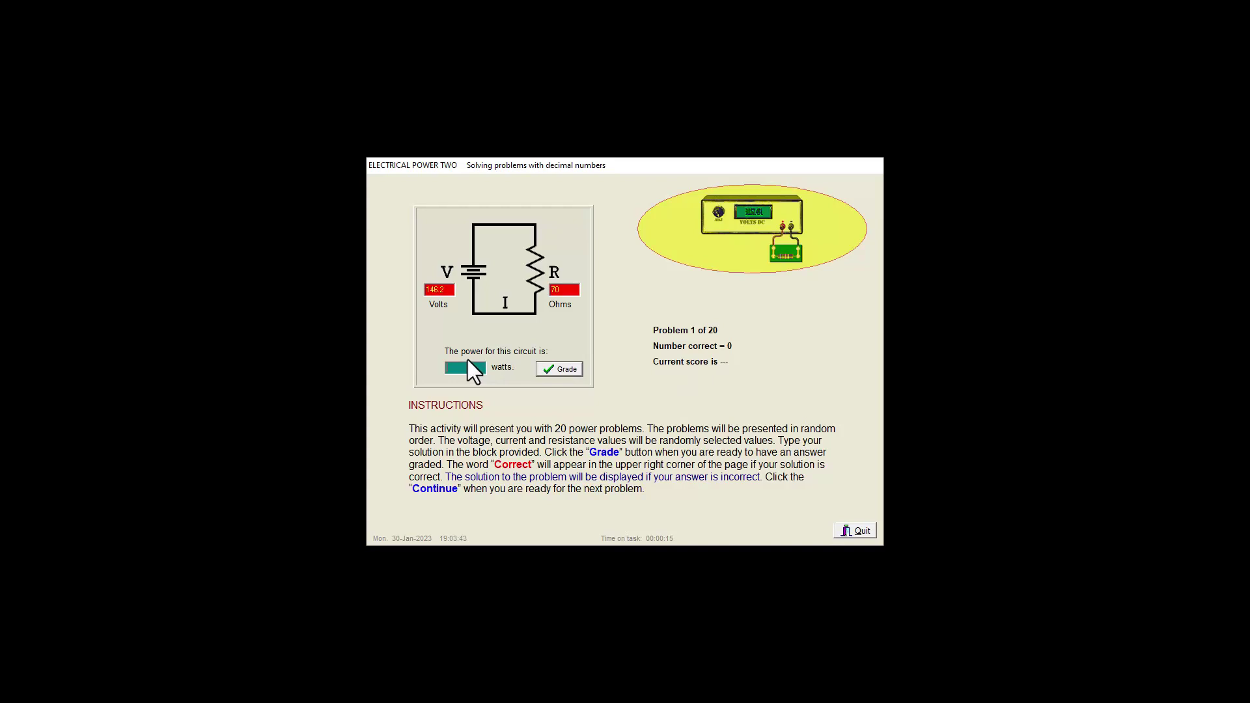
pyautogui.write('305.3')
# Step: Get the watt answers for power problems 1 and 2 graded correct
pyautogui.click(562, 368)
pyautogui.write('833.2')
pyautogui.click(550, 369)
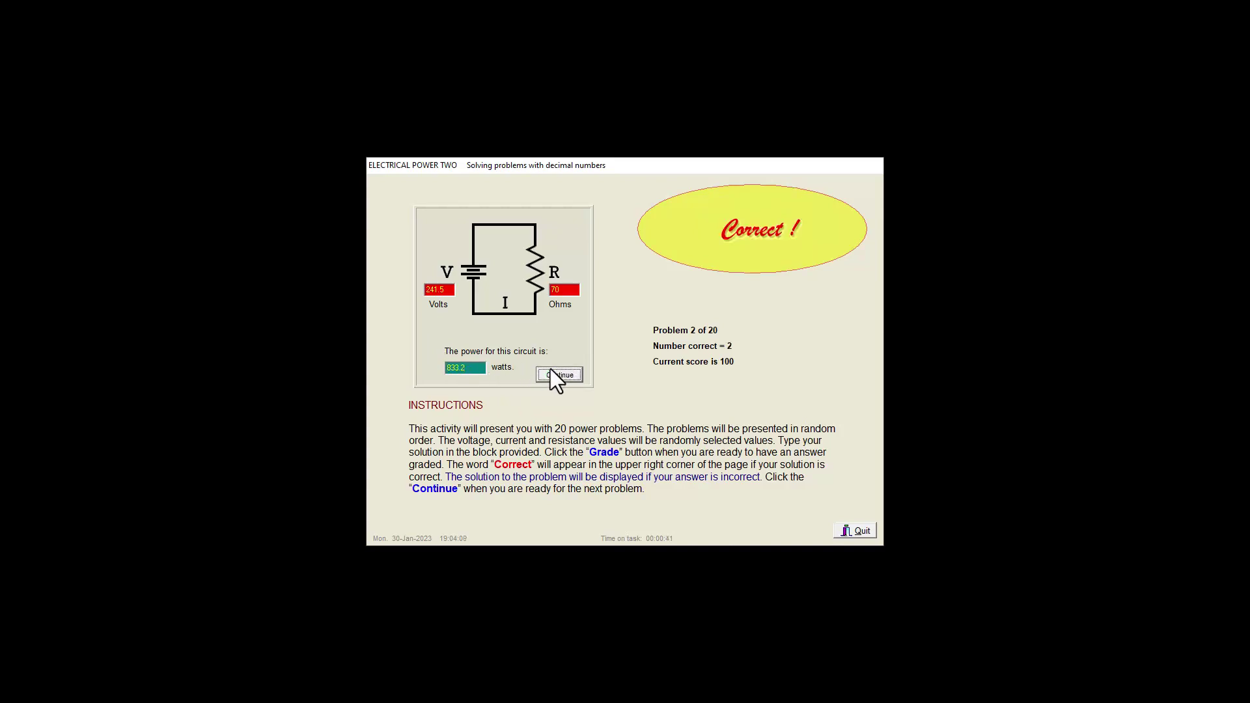
# Step: Solve power problems 3 and 4 and have both graded correct
pyautogui.click(555, 376)
pyautogui.write('230.4')
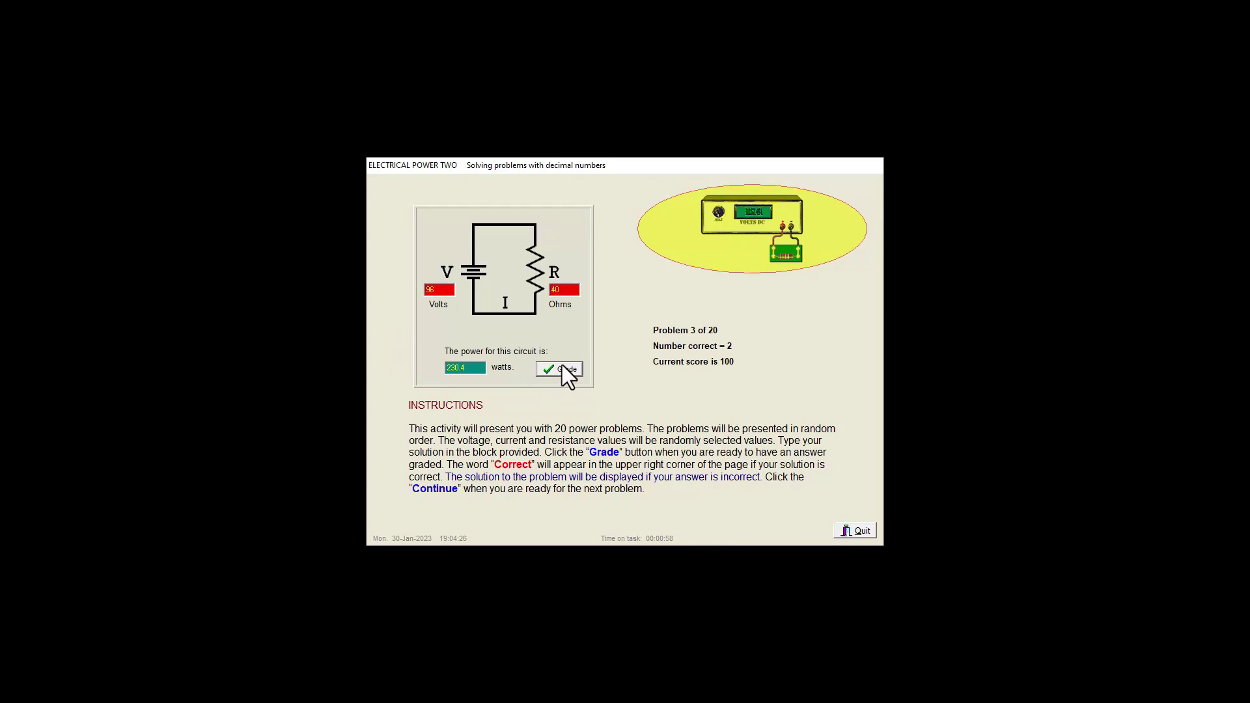
pyautogui.click(562, 366)
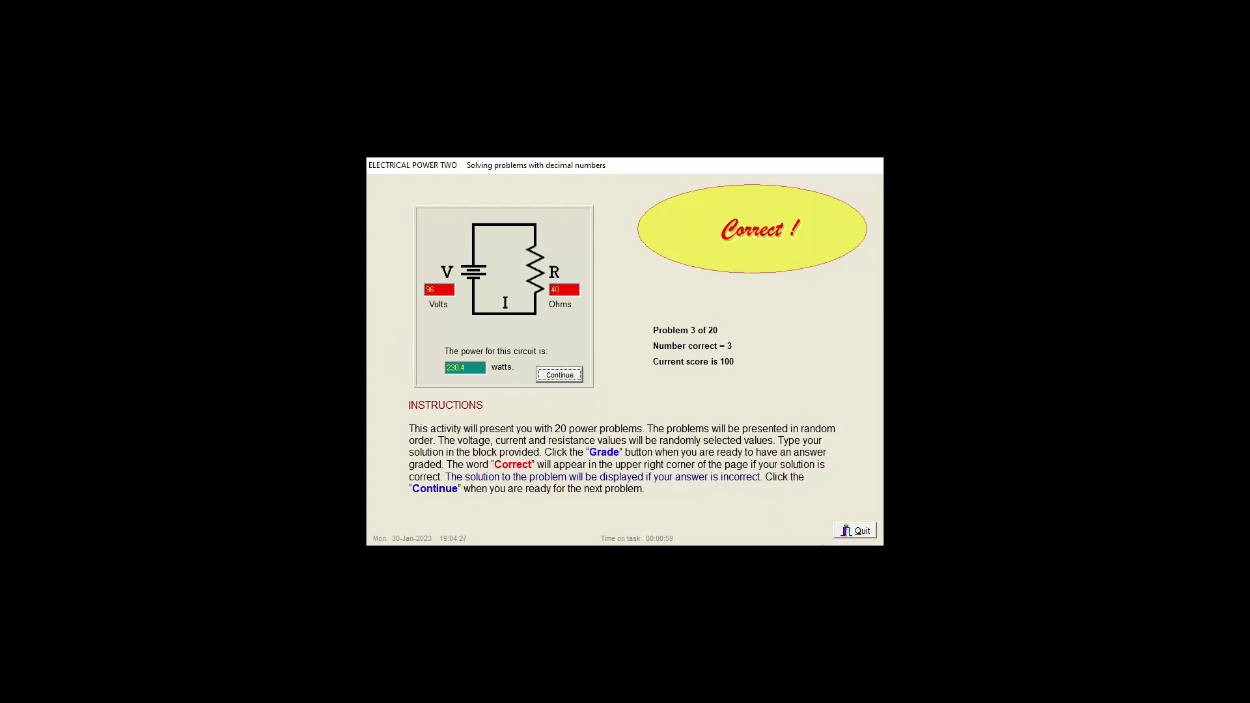
pyautogui.click(568, 375)
pyautogui.write('180.2')
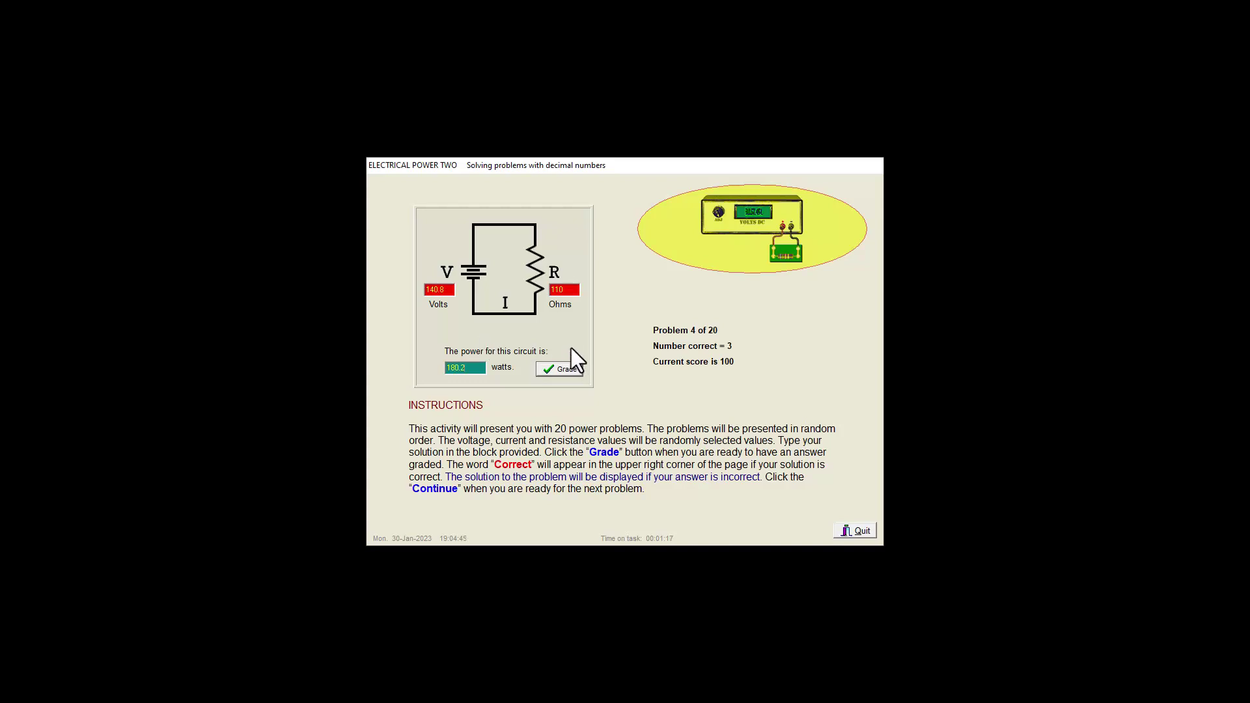
pyautogui.click(556, 370)
pyautogui.write('1521')
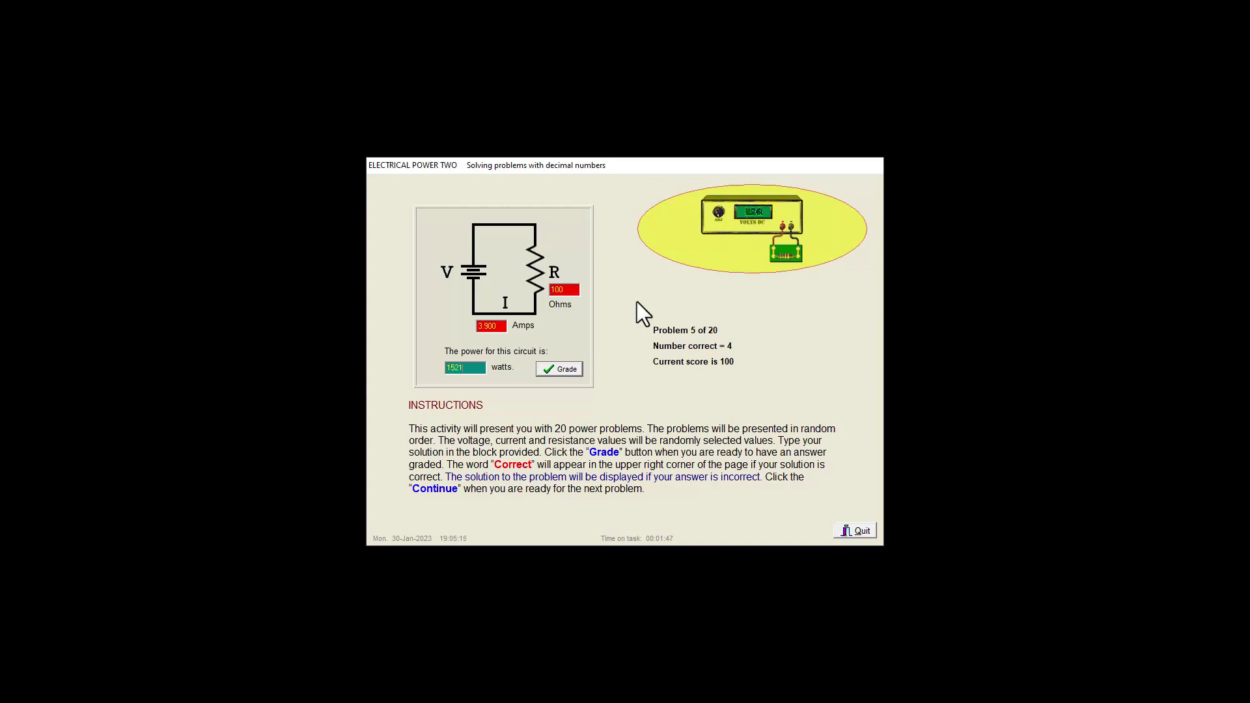
# Step: Finish 1521.0 watts for problem 5, get it graded, and advance to problem 6
pyautogui.write('0')
pyautogui.click(573, 369)
pyautogui.click(571, 368)
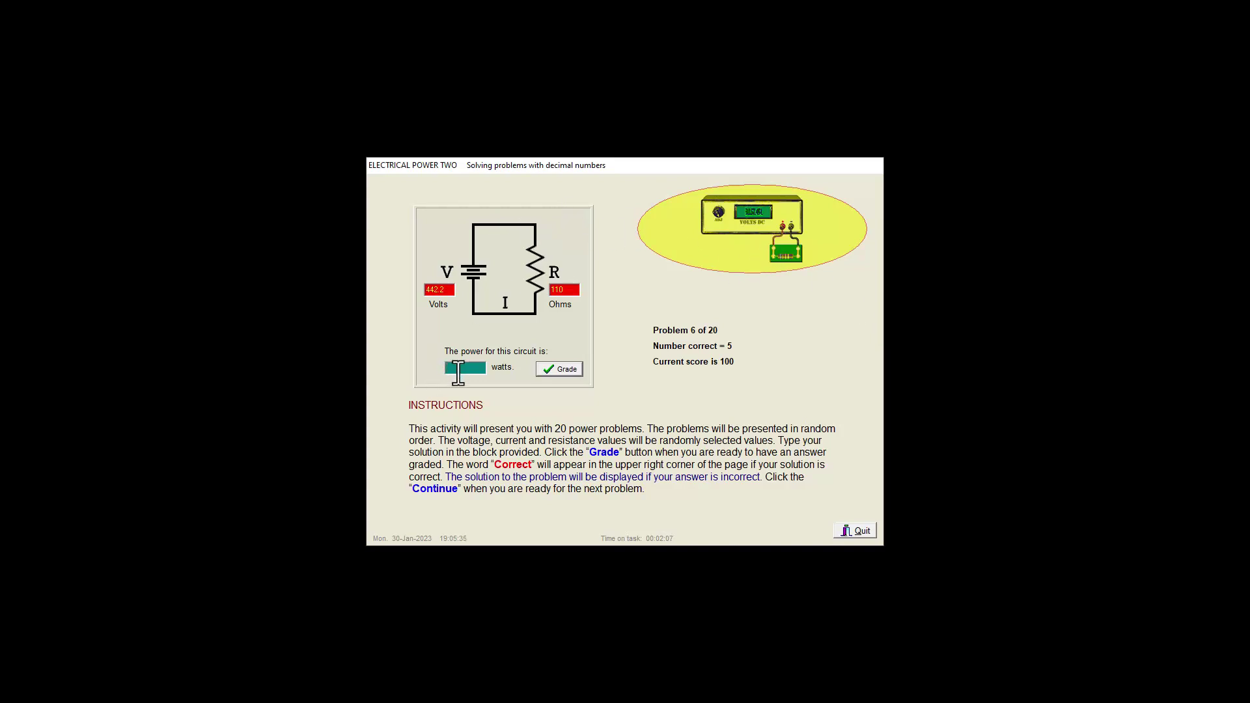
# Step: Get problem 7 graded correct, then submit 735.6 watts for problem 8
pyautogui.click(571, 372)
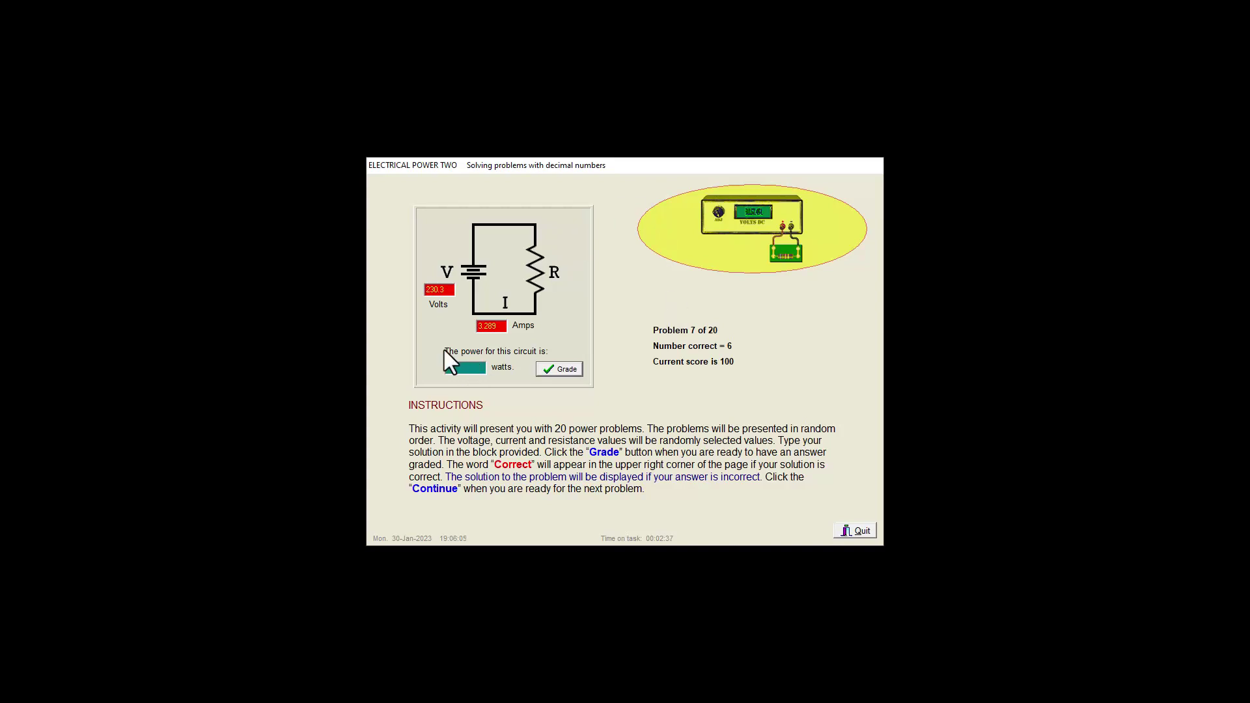
pyautogui.write('757.5')
pyautogui.click(573, 375)
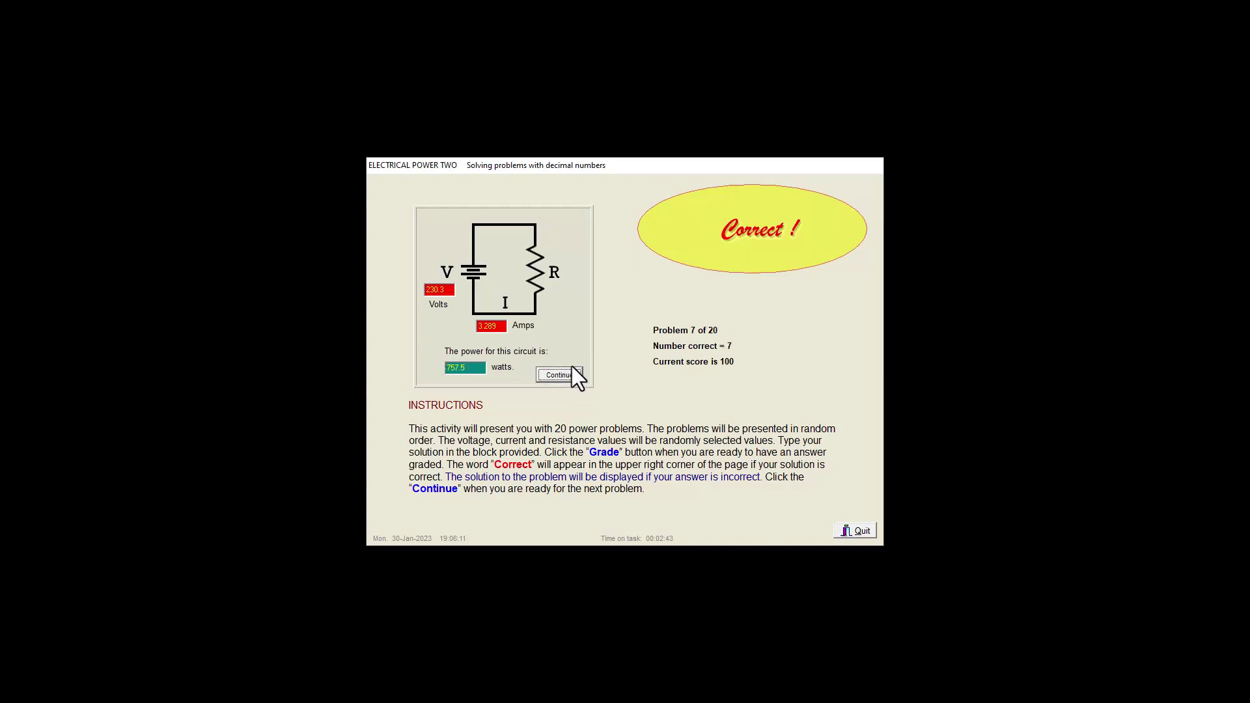
pyautogui.click(572, 375)
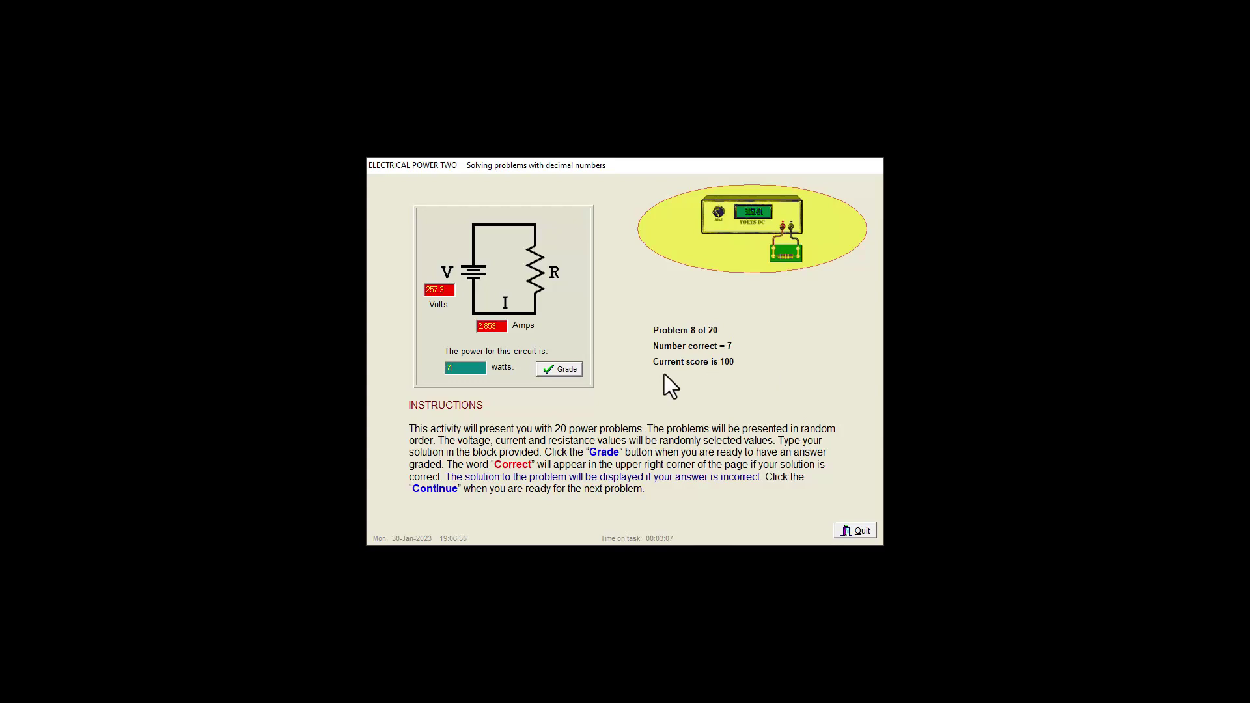
pyautogui.write('35.6')
pyautogui.click(572, 367)
# Step: Replace problem 9's answer with 105.9 watts and get problems 9 and 10 graded correct
pyautogui.click(555, 372)
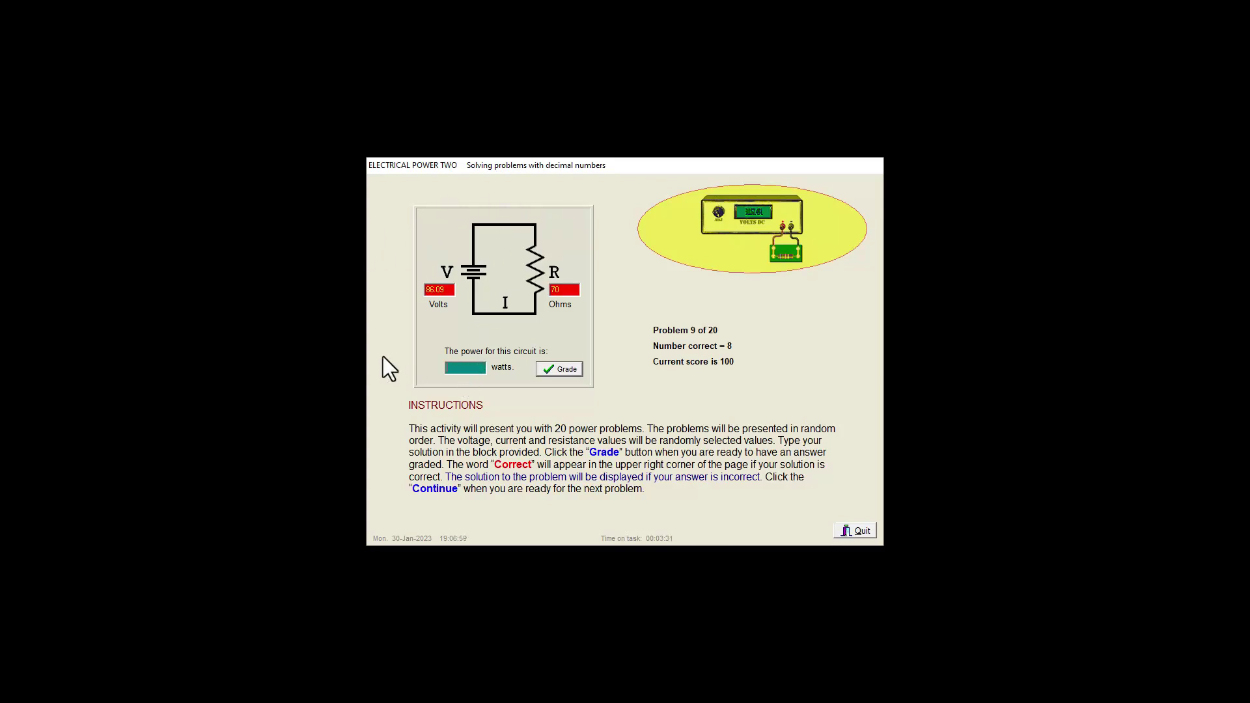
pyautogui.press('BackSpace')
pyautogui.write('105.9')
pyautogui.click(560, 369)
pyautogui.click(551, 368)
# Step: Grade problem 11, submit 1741.1 watts for problem 12, then start entering 238.3 for problem 13
pyautogui.click(567, 369)
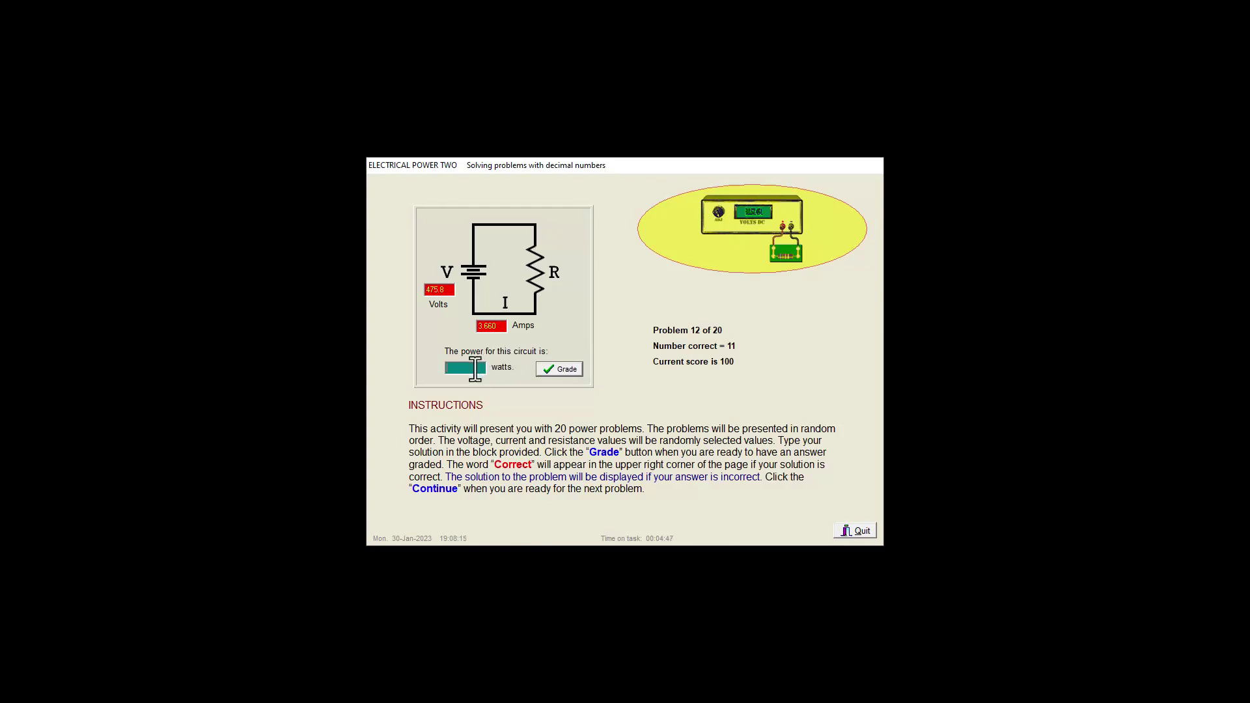
pyautogui.write('1741.1')
pyautogui.click(574, 369)
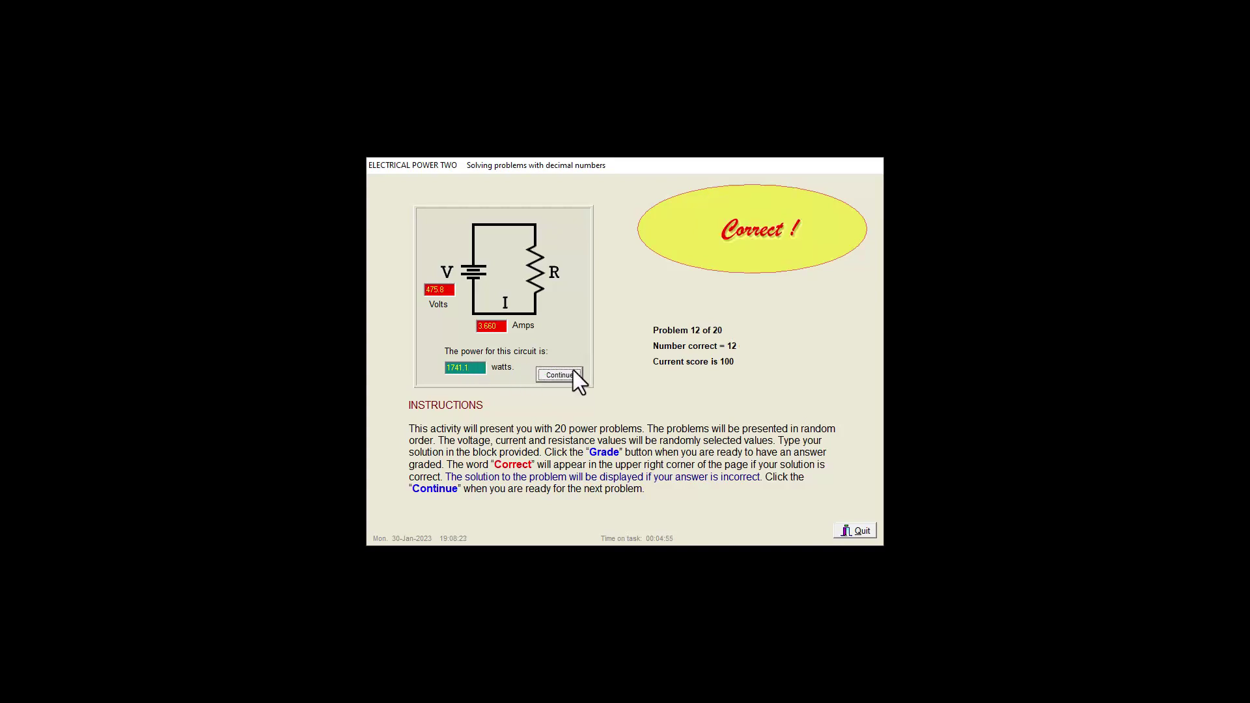
pyautogui.click(569, 372)
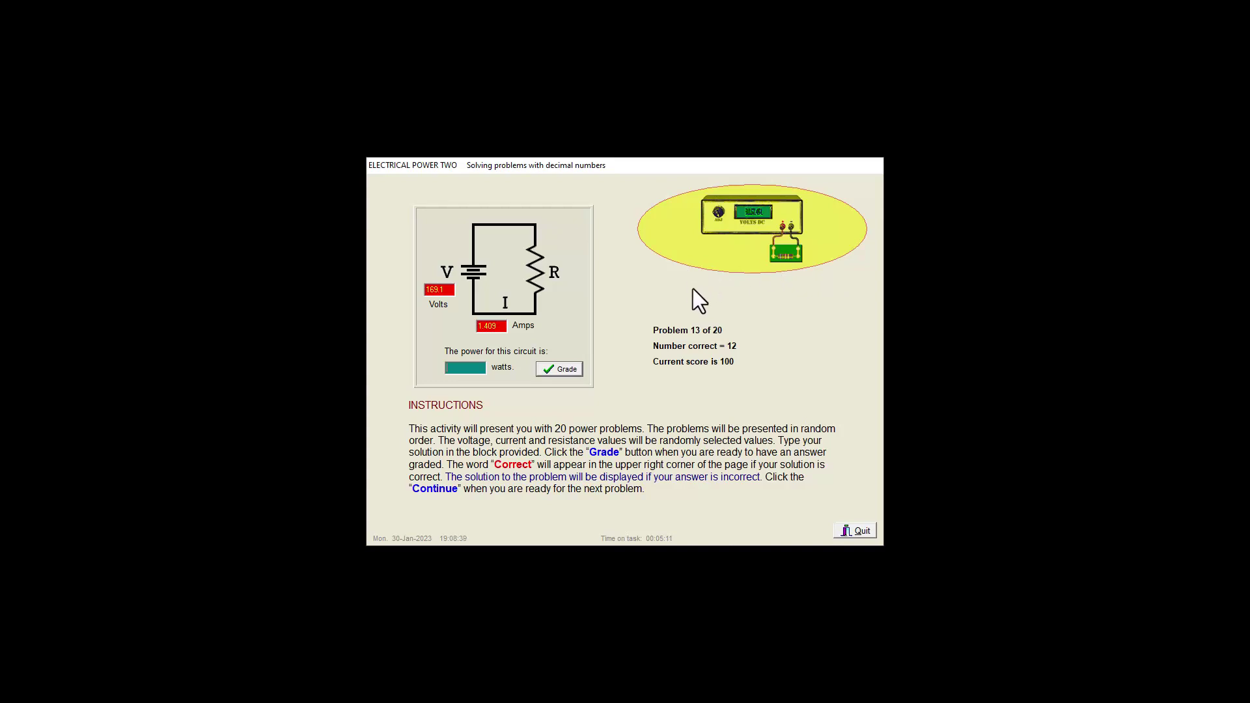
pyautogui.write('238.3')
# Step: Get problems 13 (238.3 W) and 14 graded correct, then submit 70 watts for problem 15, marked incorrect
pyautogui.click(570, 371)
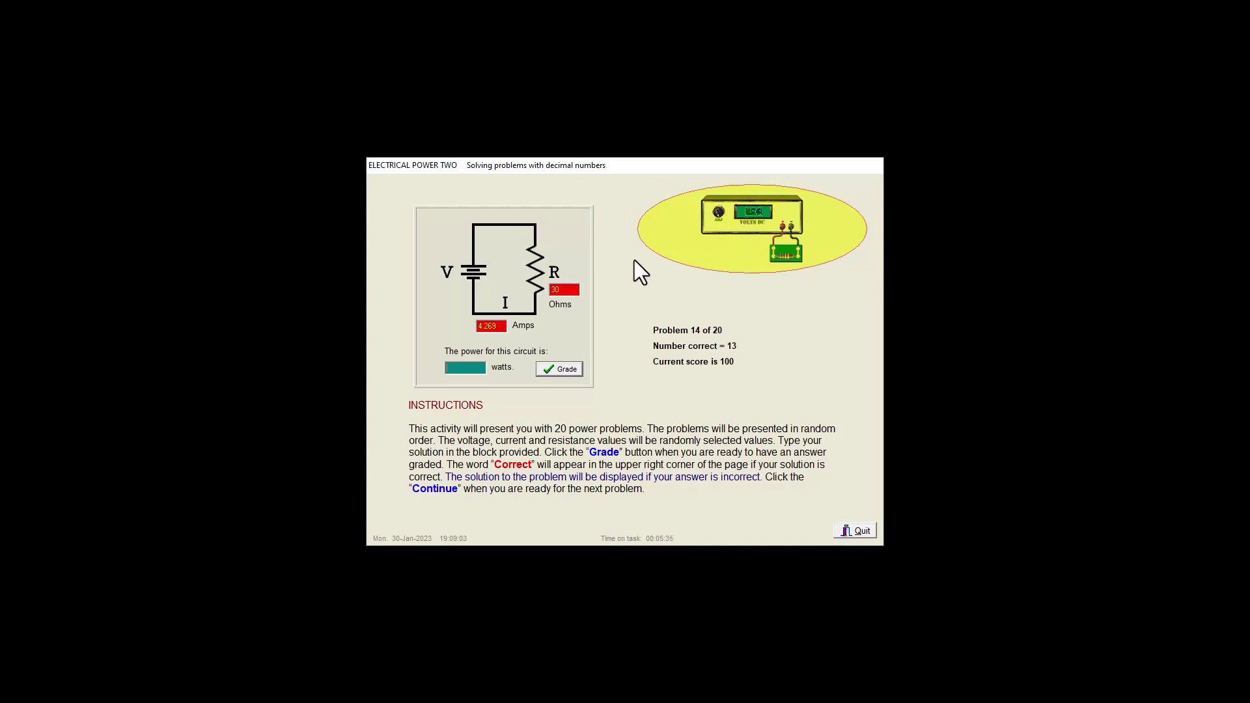
pyautogui.write('546.7')
pyautogui.click(564, 368)
pyautogui.click(564, 371)
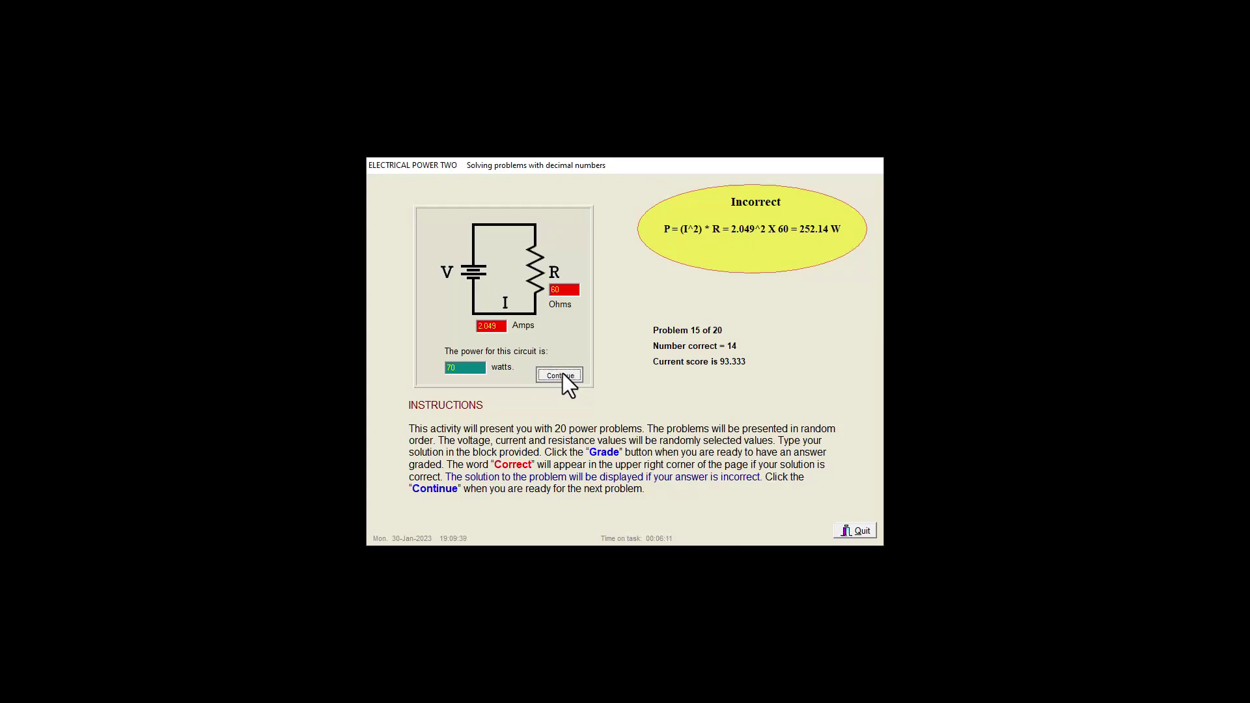
pyautogui.click(563, 375)
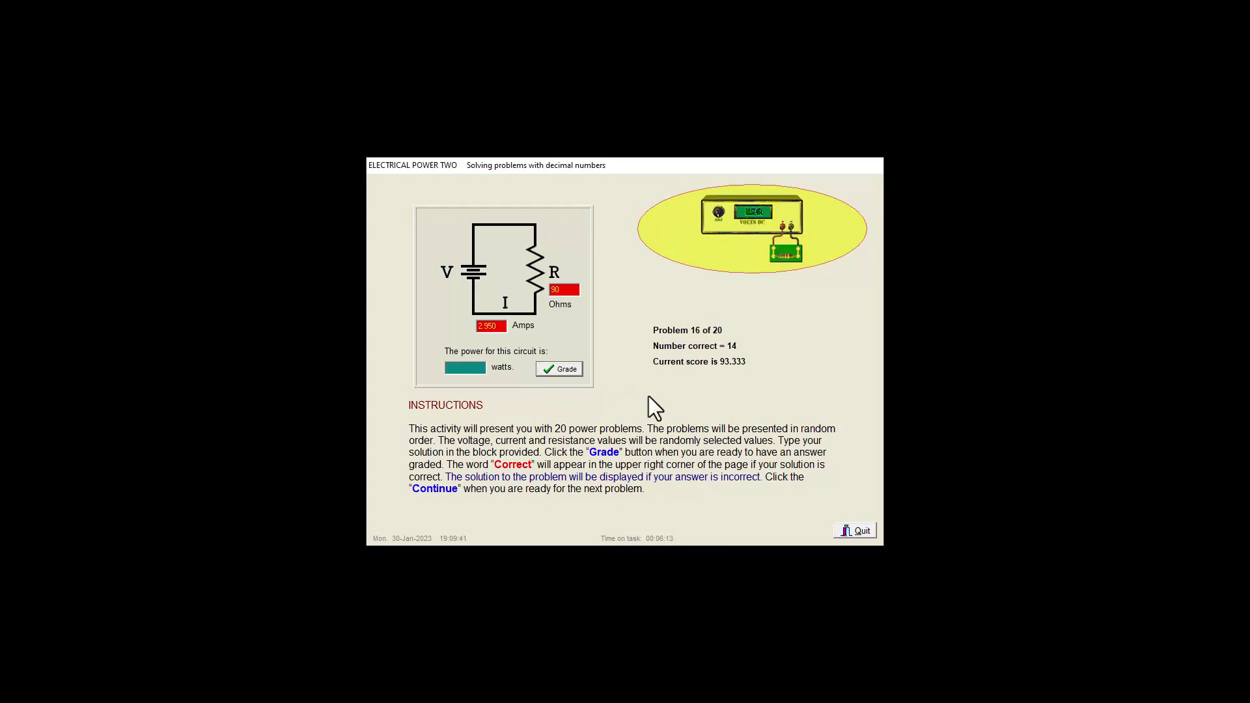
pyautogui.click(466, 371)
pyautogui.write('783.2')
# Step: Get problem 16 and problem 17's 2147.1-watt answer graded correct, raising the score to 94.117
pyautogui.click(577, 371)
pyautogui.click(574, 371)
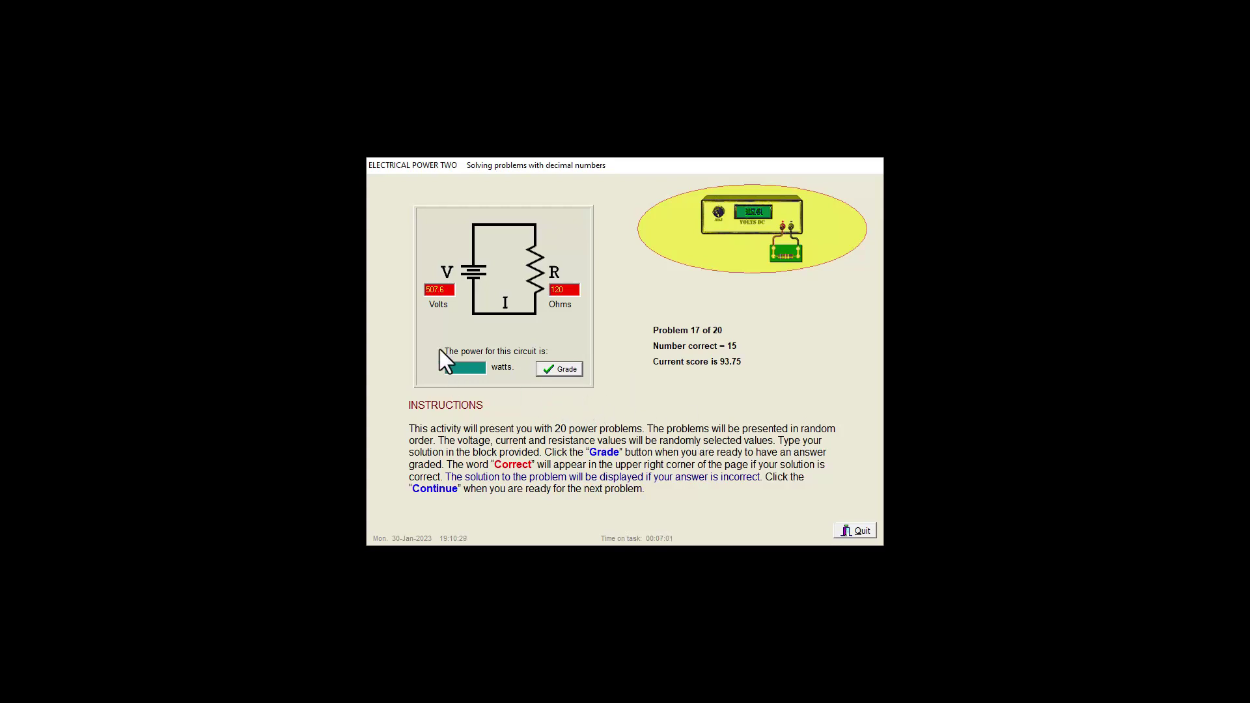
pyautogui.write('2147.1')
pyautogui.click(551, 369)
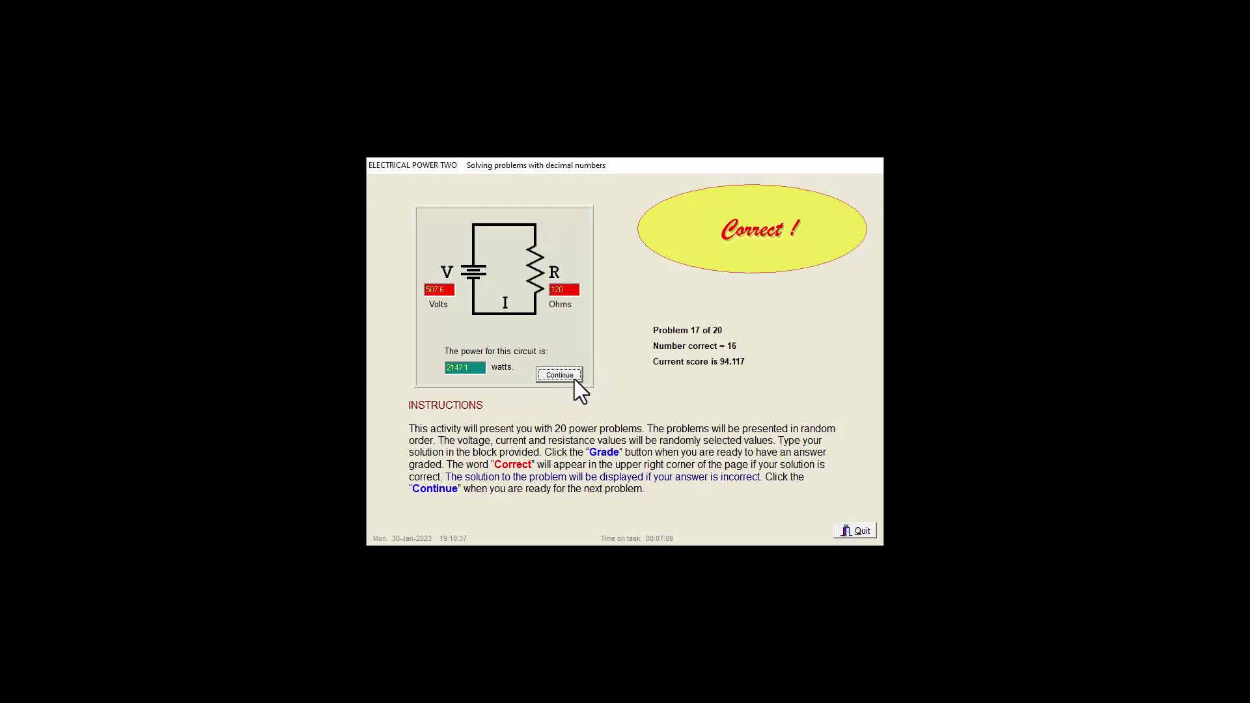
pyautogui.click(572, 378)
pyautogui.write('549')
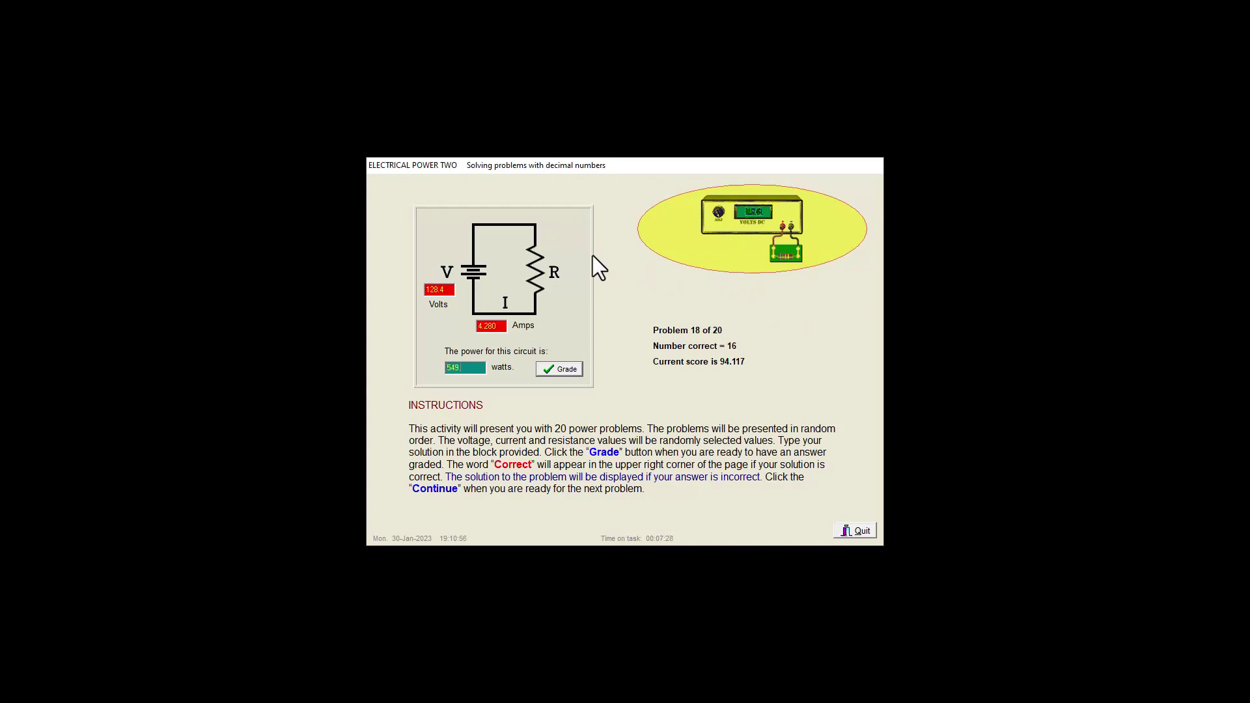
# Step: Submit 549.6, 198 and 300 watts for problems 18–20, finishing with 19 correct, score 95
pyautogui.write('.6')
pyautogui.click(565, 370)
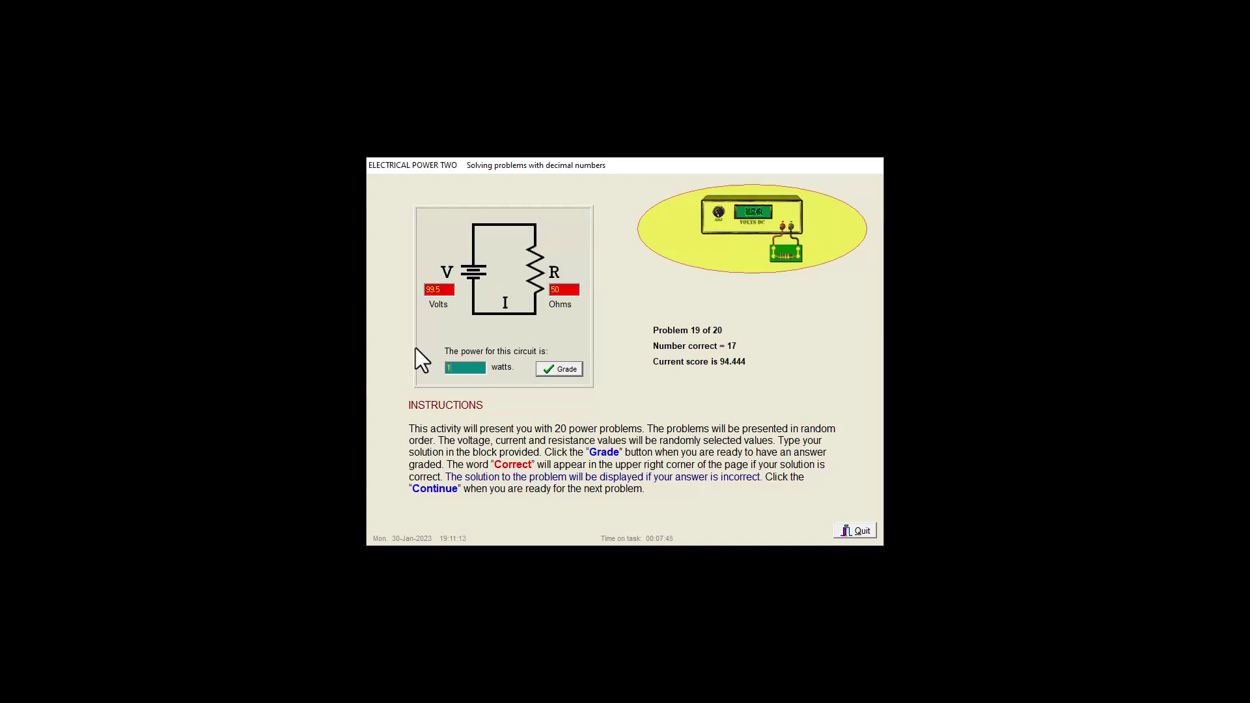
pyautogui.write('98')
pyautogui.click(554, 371)
pyautogui.click(554, 376)
pyautogui.write('300')
pyautogui.click(570, 369)
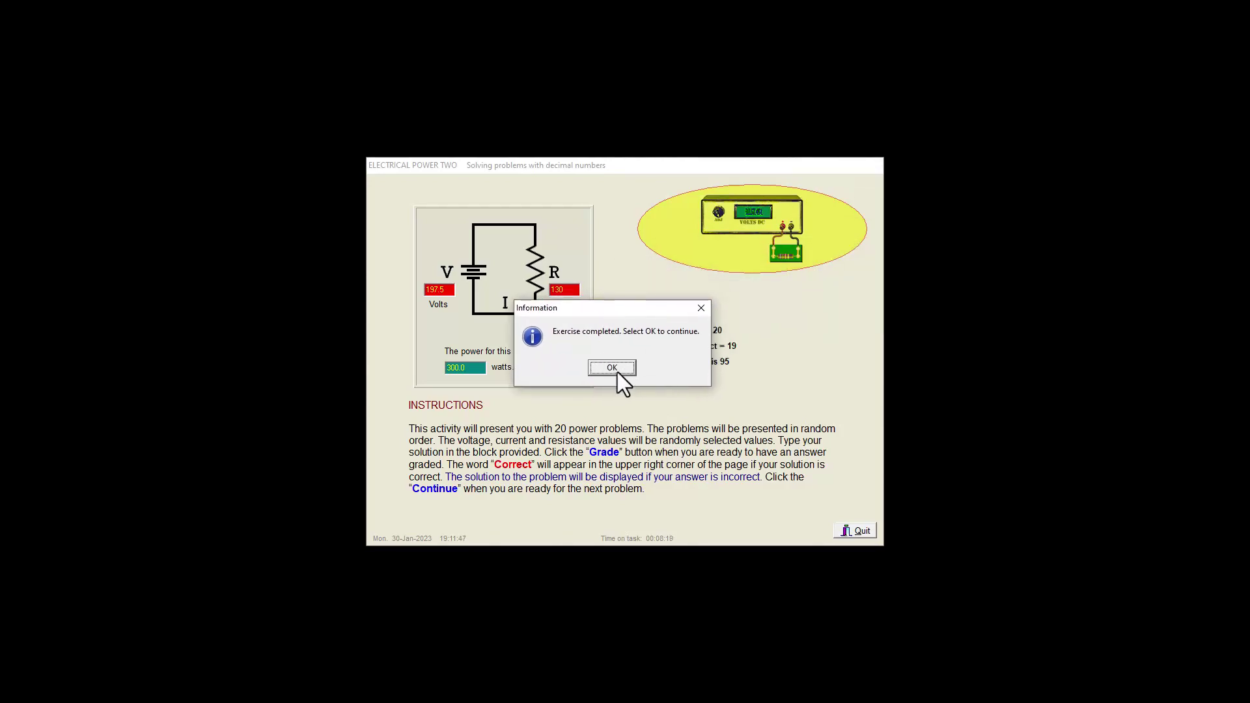
# Step: Acknowledge completion, enter 'a' as the name, and skip grade disk storage to show the 95% certificate
pyautogui.click(618, 372)
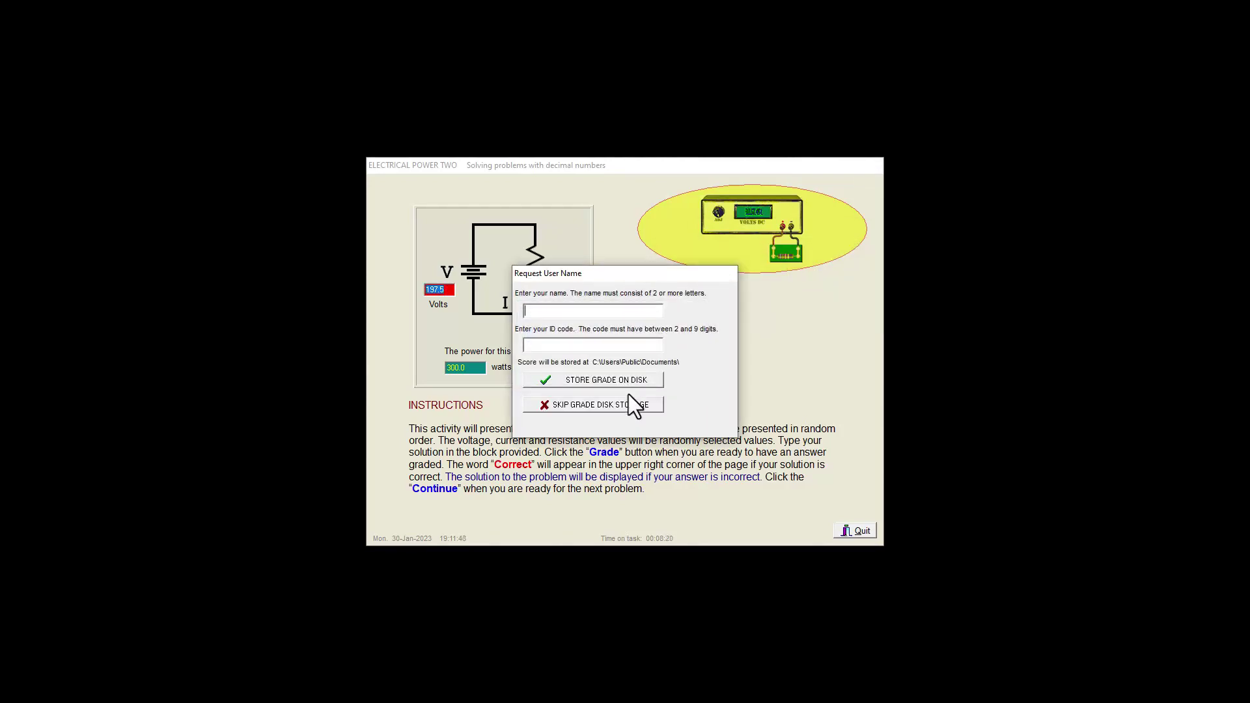
pyautogui.click(570, 312)
pyautogui.write('a')
pyautogui.click(579, 405)
pyautogui.click(594, 376)
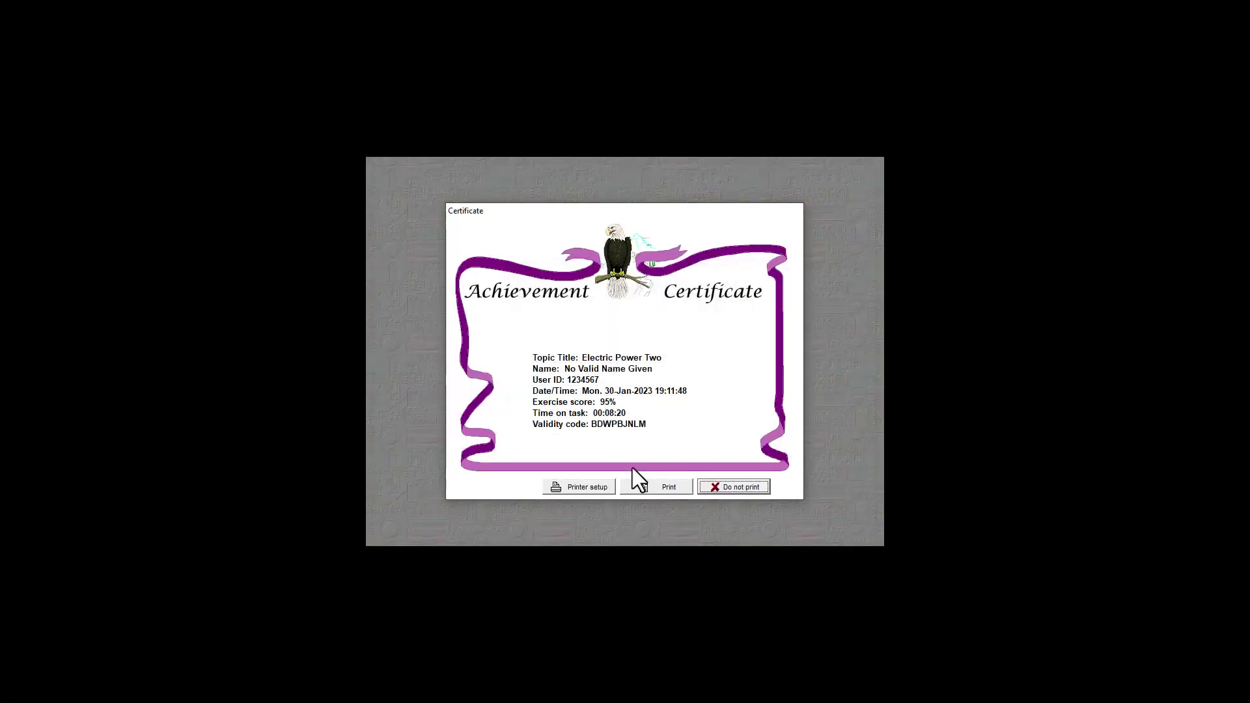